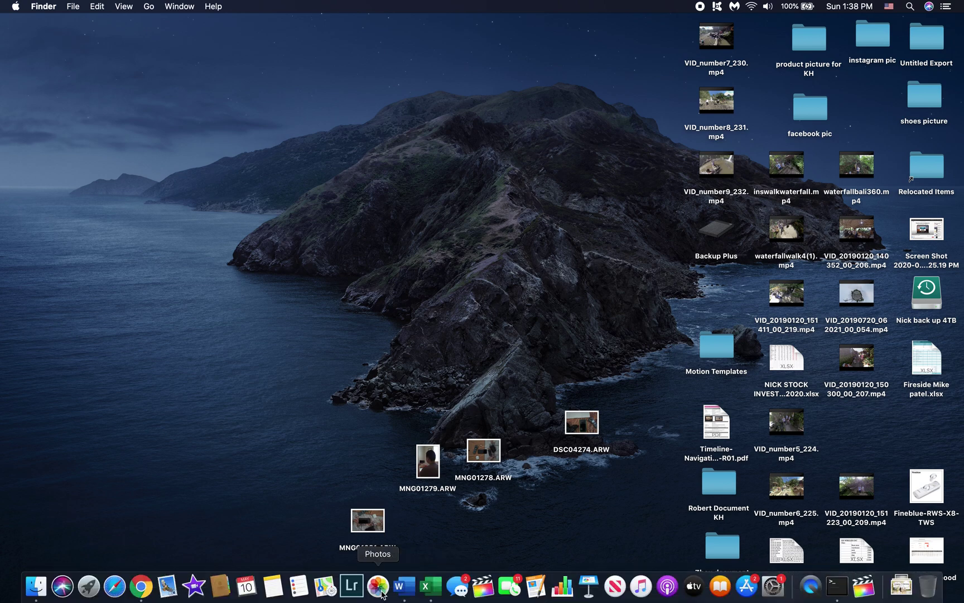
Launch Final Cut Pro from its Dock icon
left_click(482, 587)
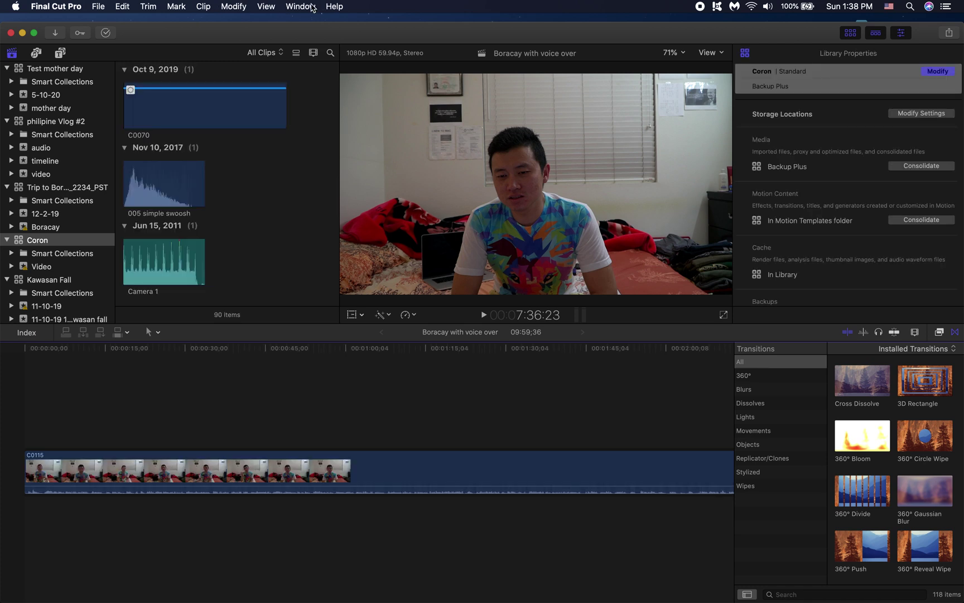
Open Record Voiceover from the Window menu, close it, and quit Final Cut Pro
left_click(311, 7)
left_click(306, 137)
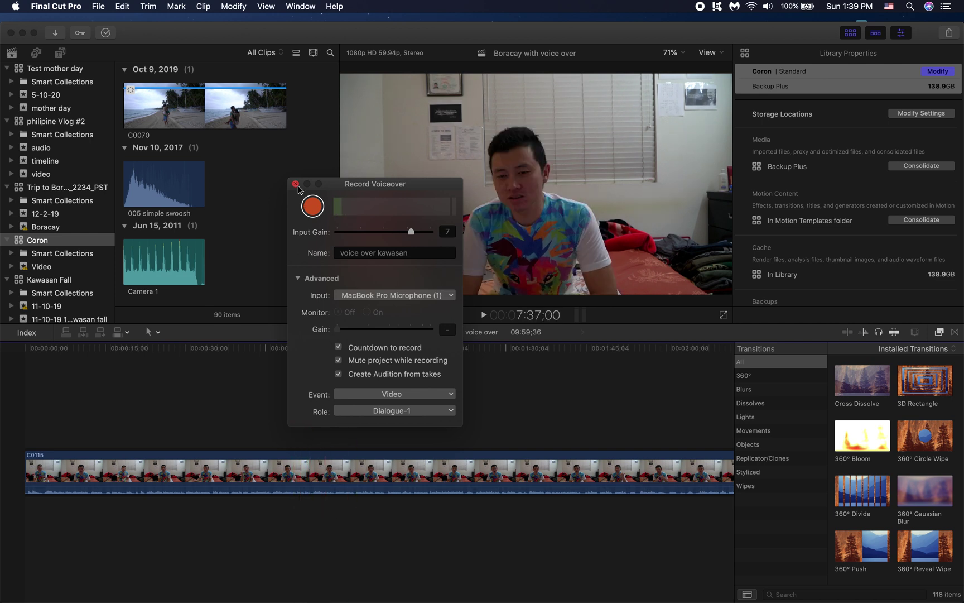
left_click(297, 184)
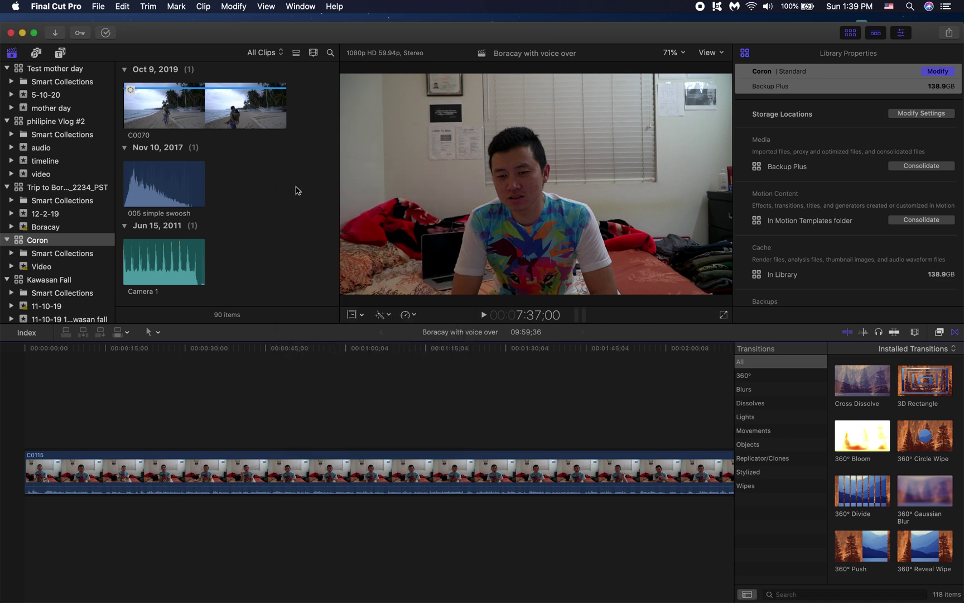
left_click(11, 33)
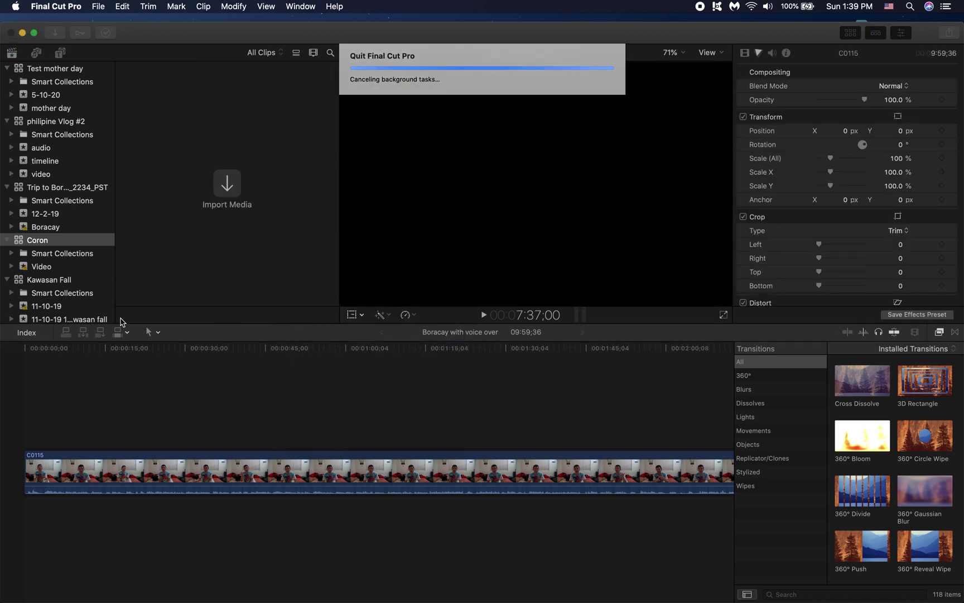
type("final")
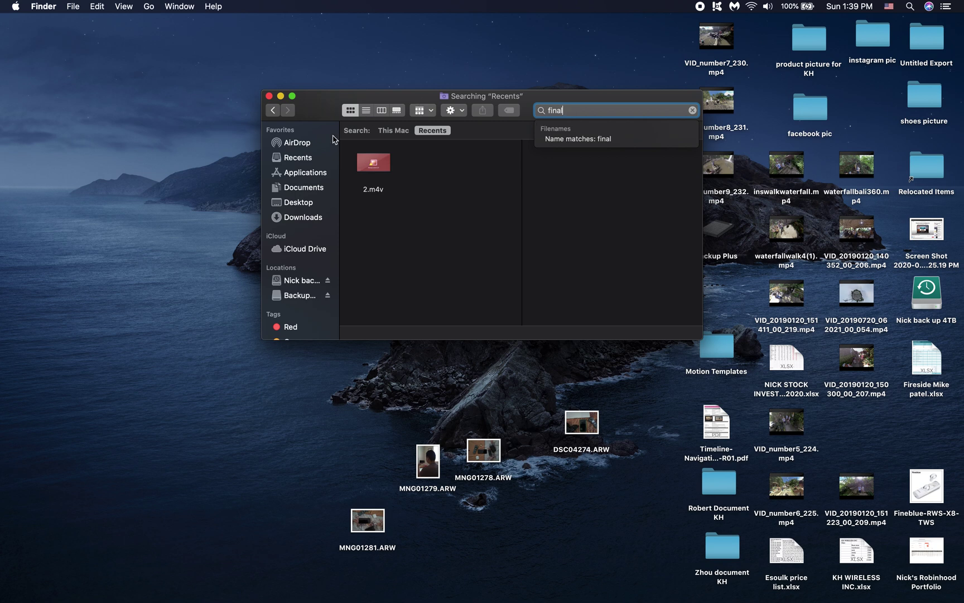
Search Finder for 'final cut pro' across This Mac, with the window in full screen
left_click(275, 111)
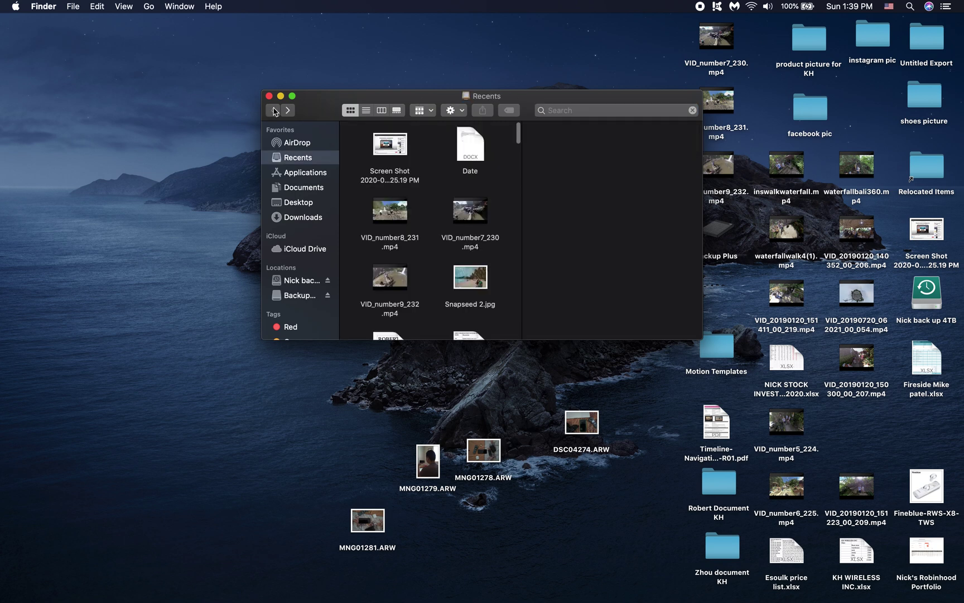
left_click(645, 111)
type("fin")
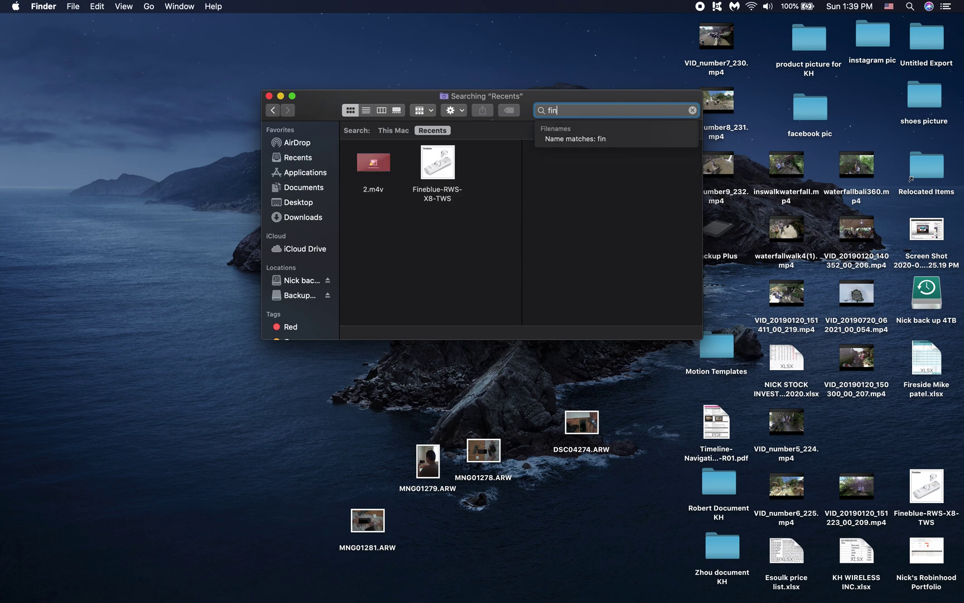
type("al cut pro")
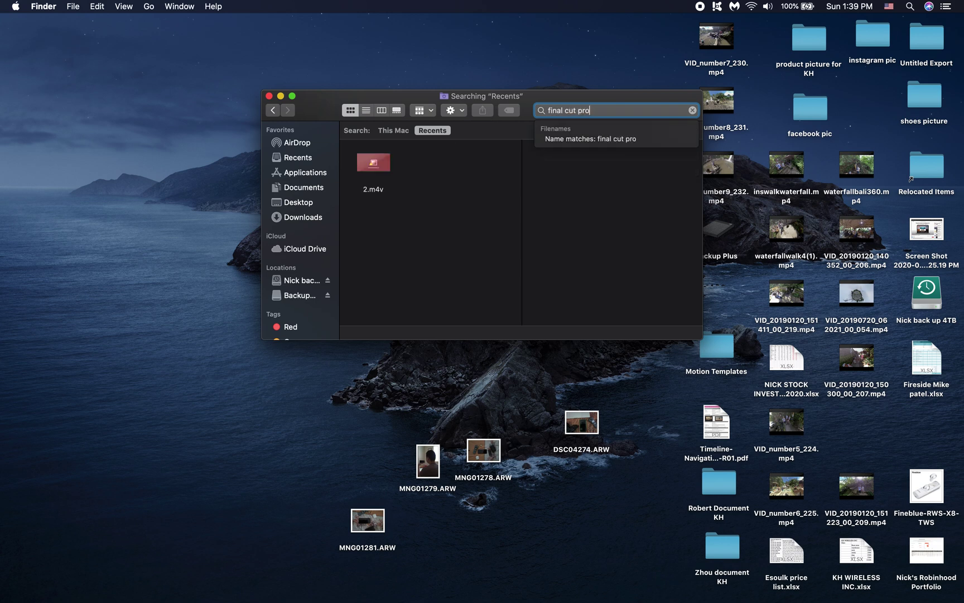
key("Return")
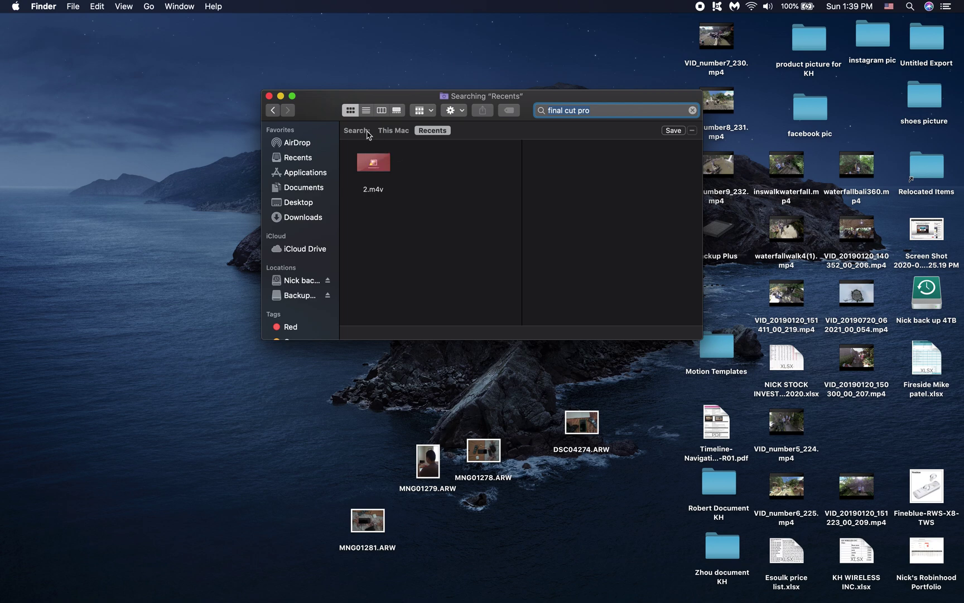
left_click(393, 131)
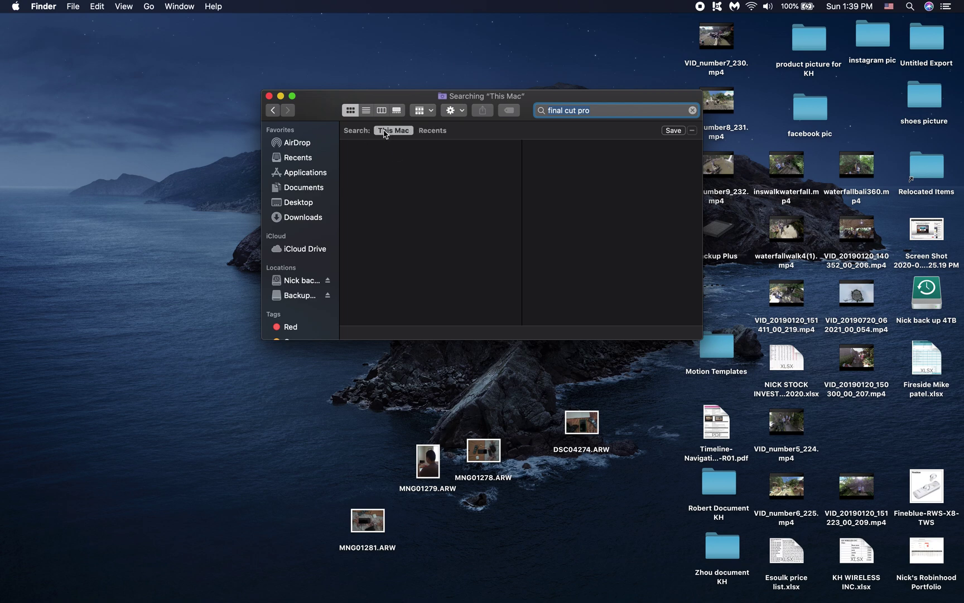
left_click(293, 96)
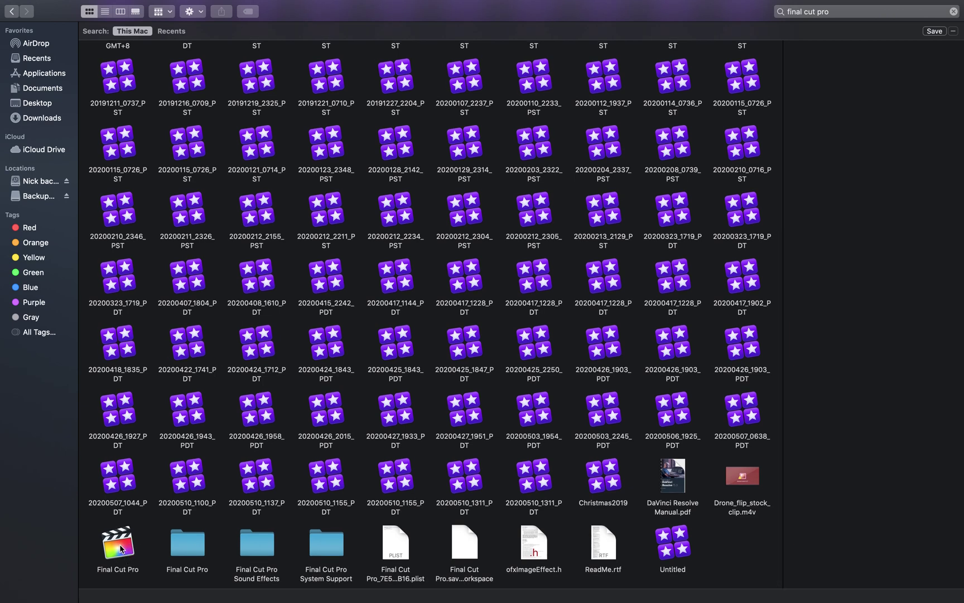
Show Package Contents of the Final Cut Pro app from its context menu
right_click(122, 550)
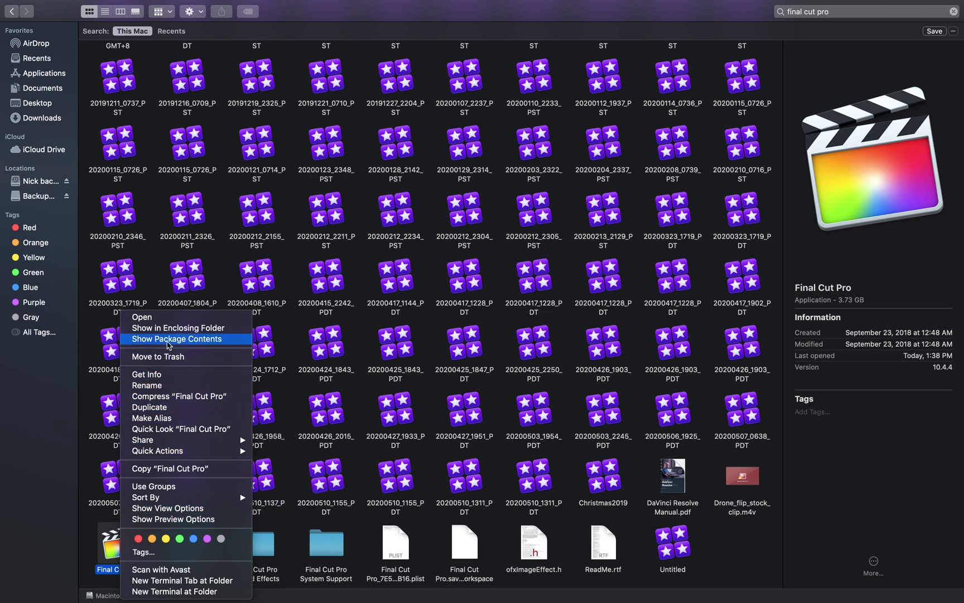
left_click(170, 339)
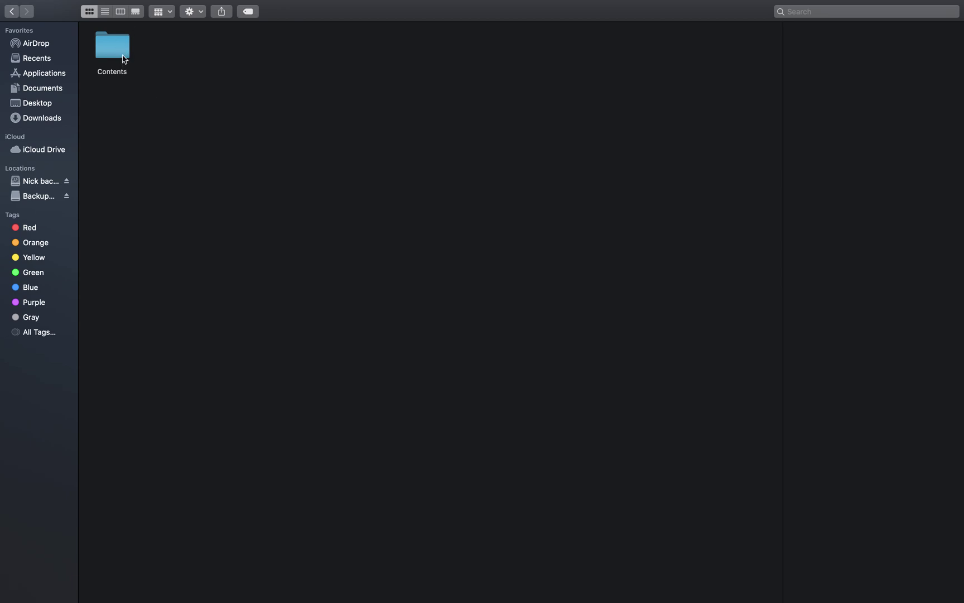
Go into Contents > MacOS and run the Final Cut Pro executable via Terminal
double_click(128, 57)
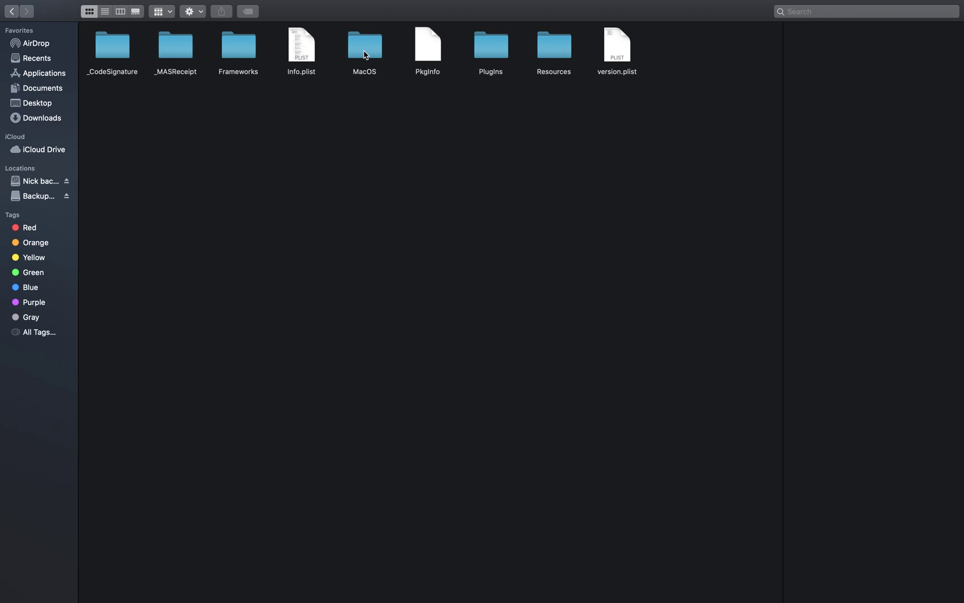
double_click(365, 55)
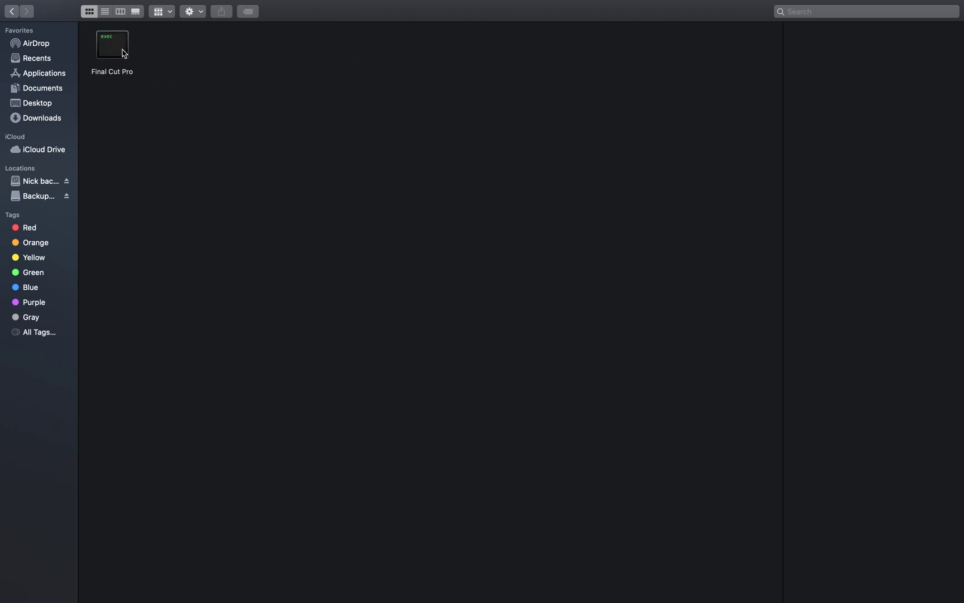
double_click(123, 54)
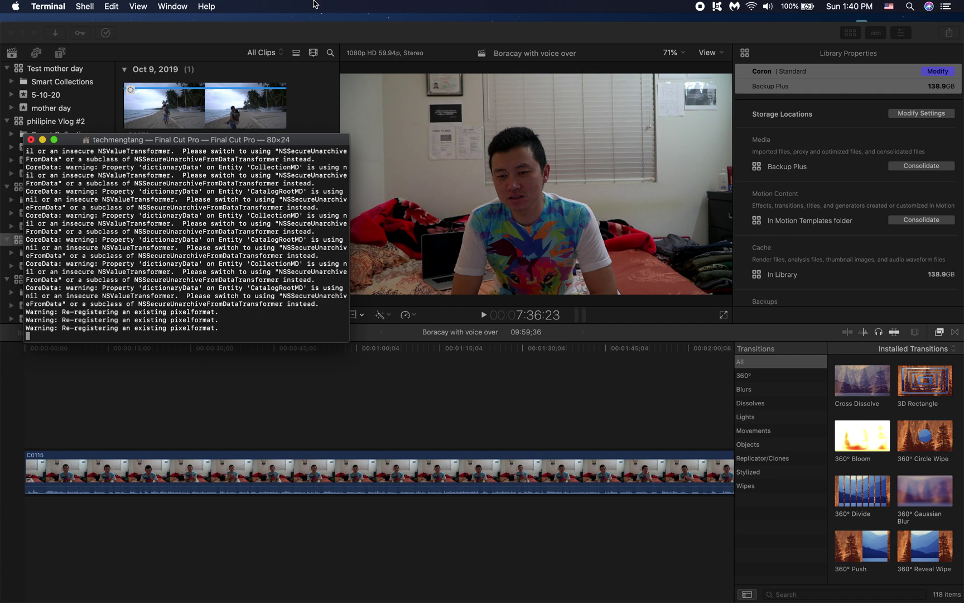
Bring Final Cut Pro forward and reopen Window > Record Voiceover to see the input meter
left_click(258, 32)
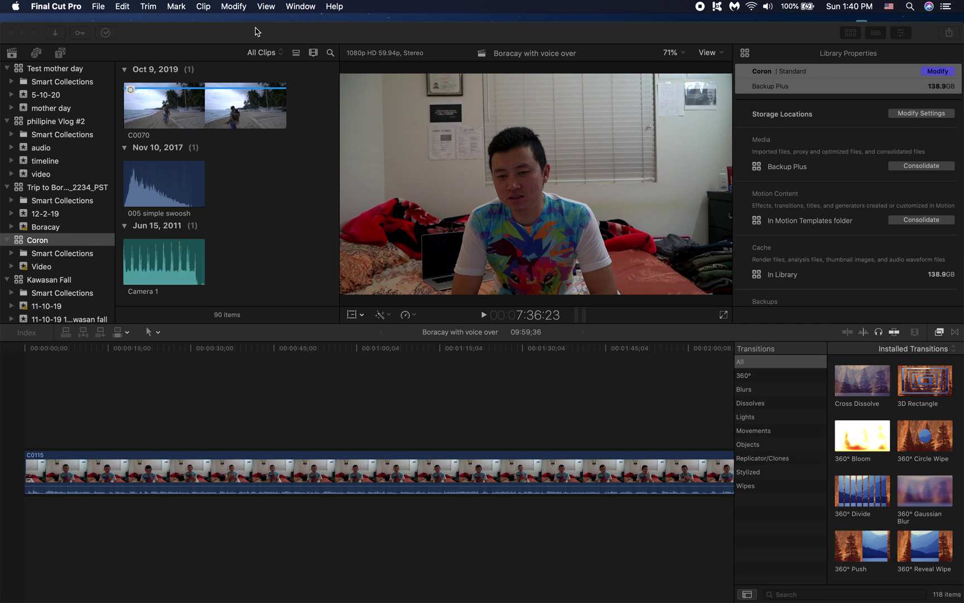
left_click(299, 6)
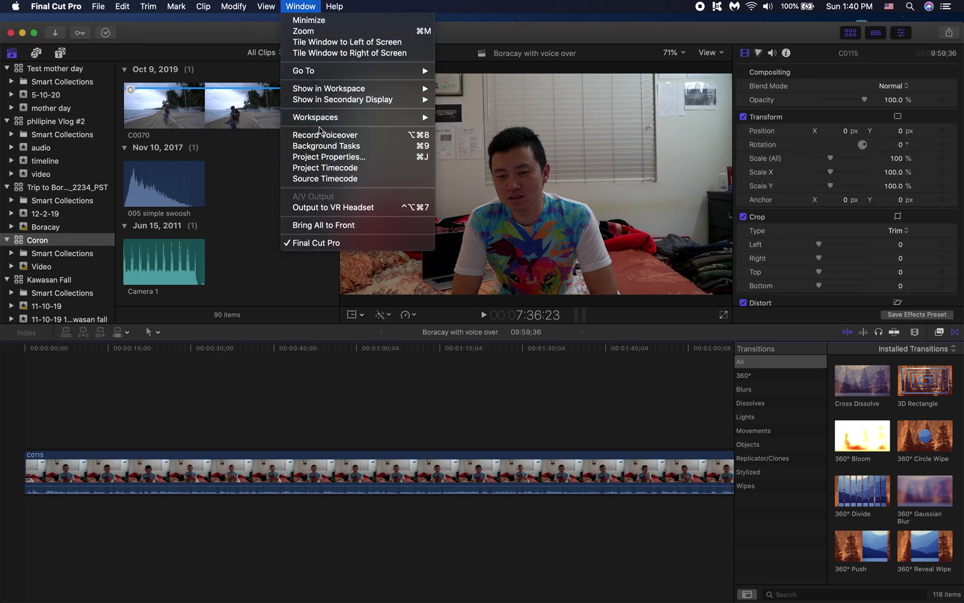
left_click(323, 138)
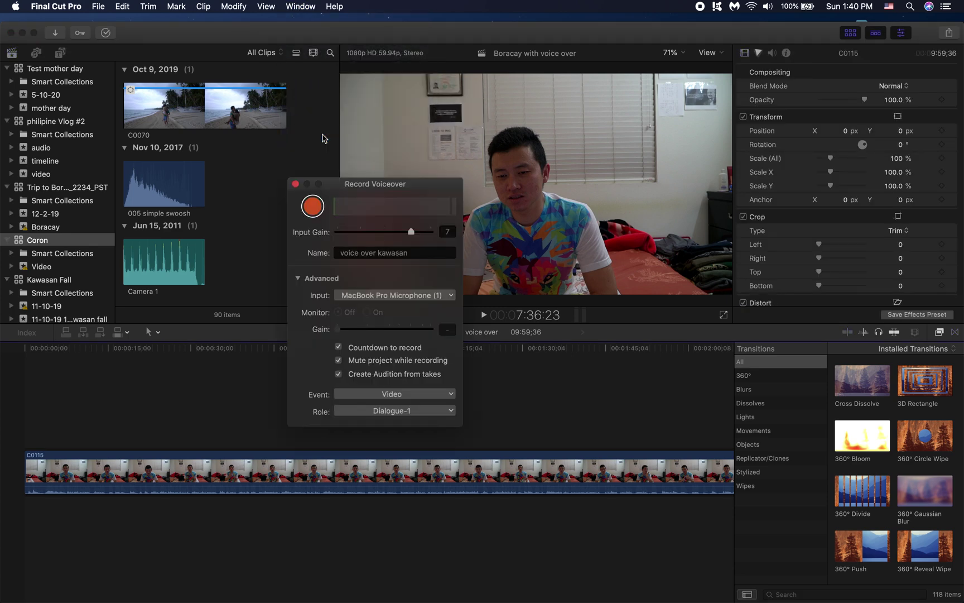